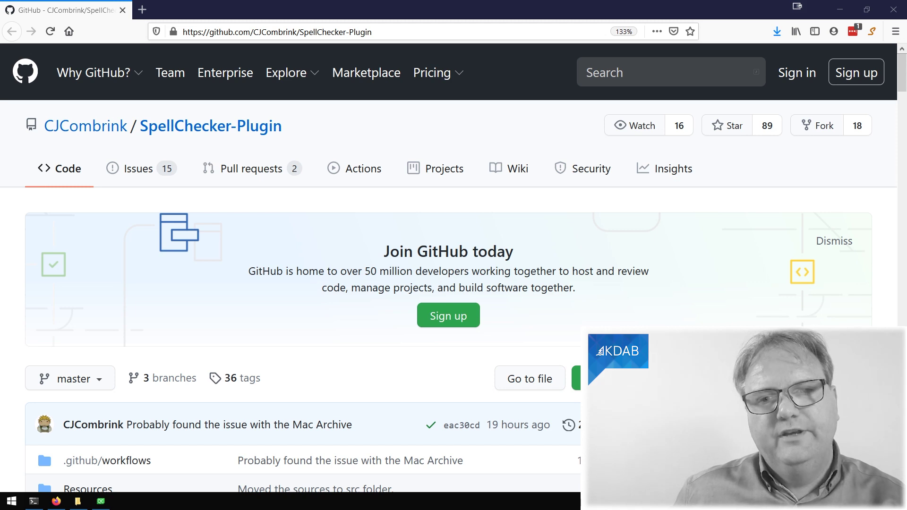
scroll(725, 247, down, 2)
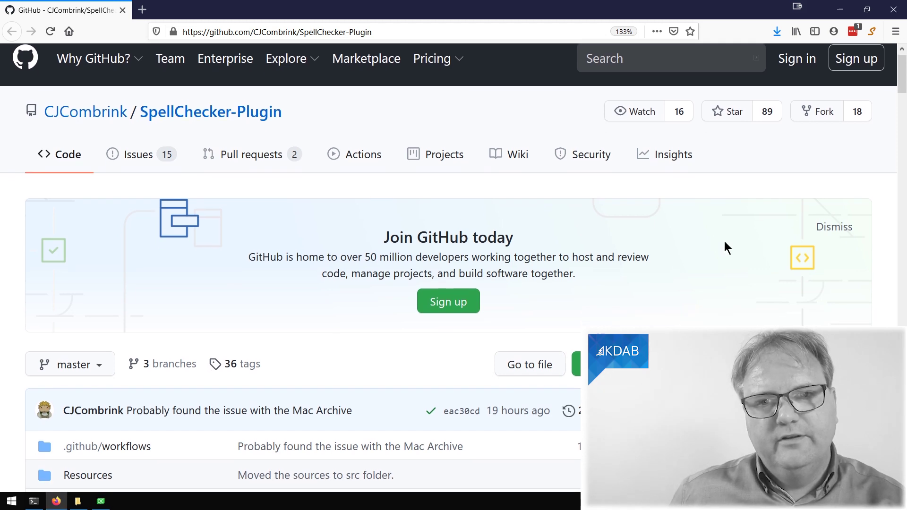
scroll(725, 248, down, 2)
scroll(750, 234, down, 2)
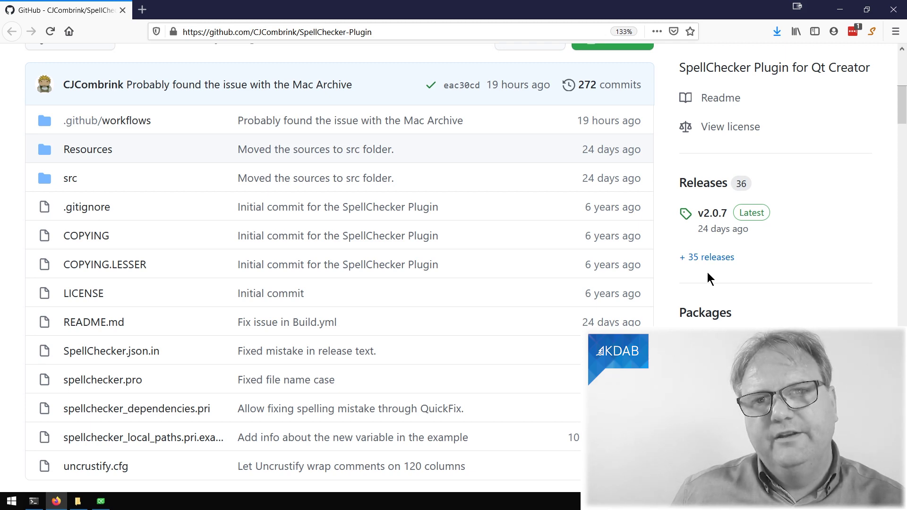
View the v2.0.7 release notes for Qt Creator 4.13, then switch to the Qt Creator window.
click(717, 220)
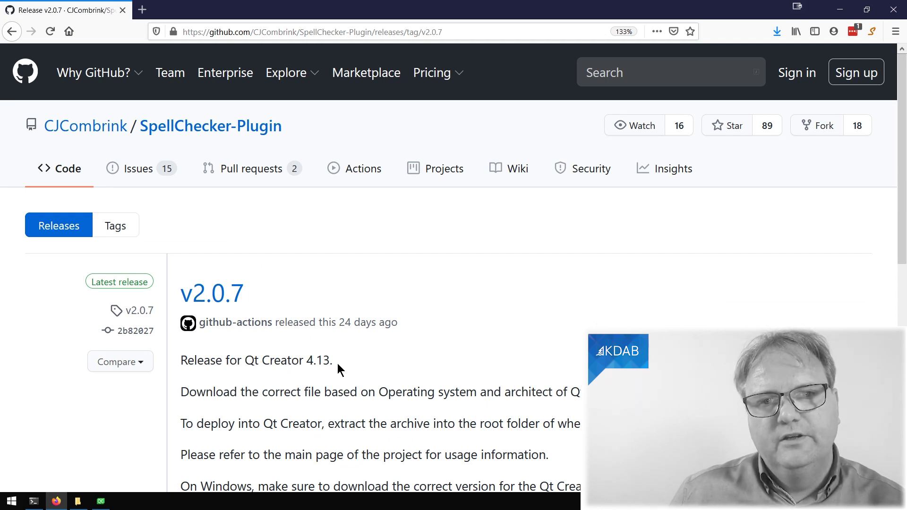
key(alt+Tab)
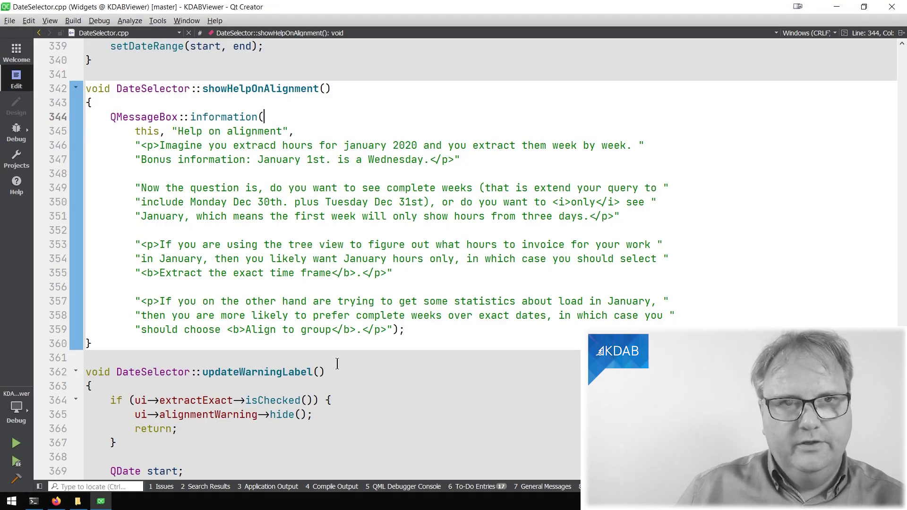
Confirm via About Qt Creator that version 4.13.0 (64-bit) is installed, then return to the release page.
click(215, 20)
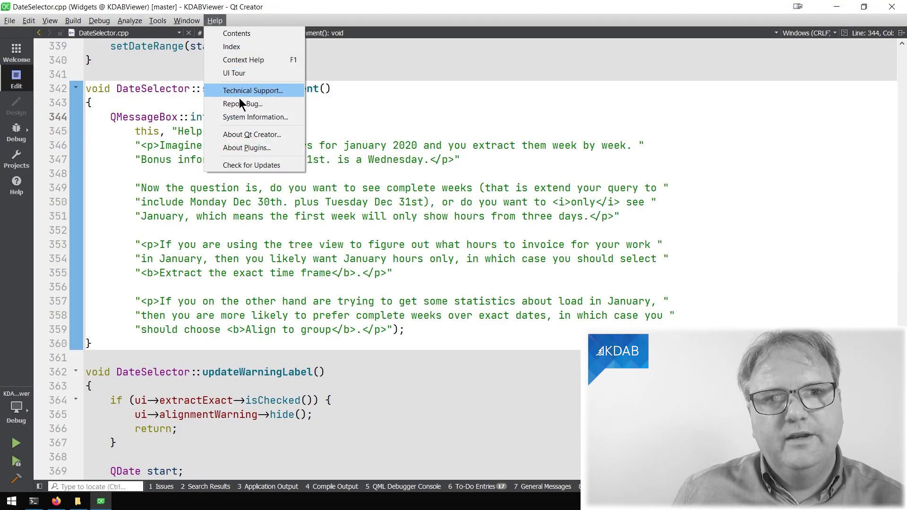
click(266, 135)
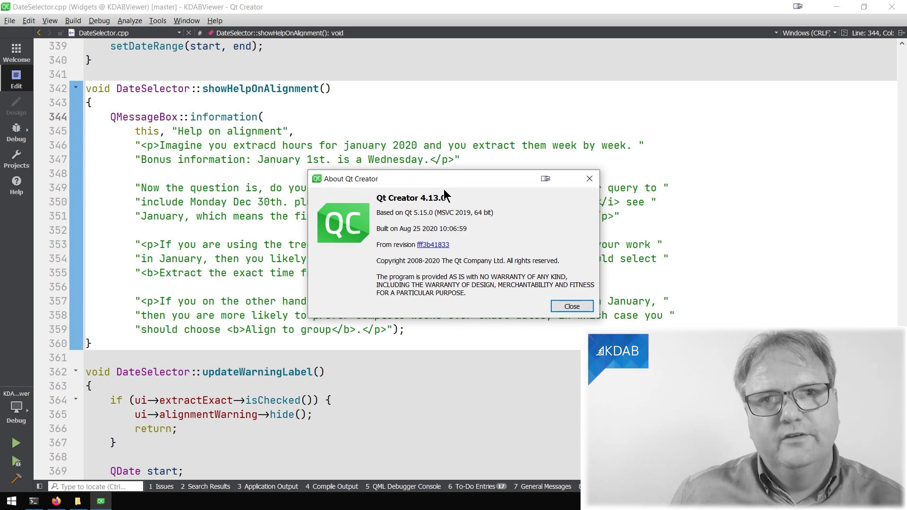
click(566, 307)
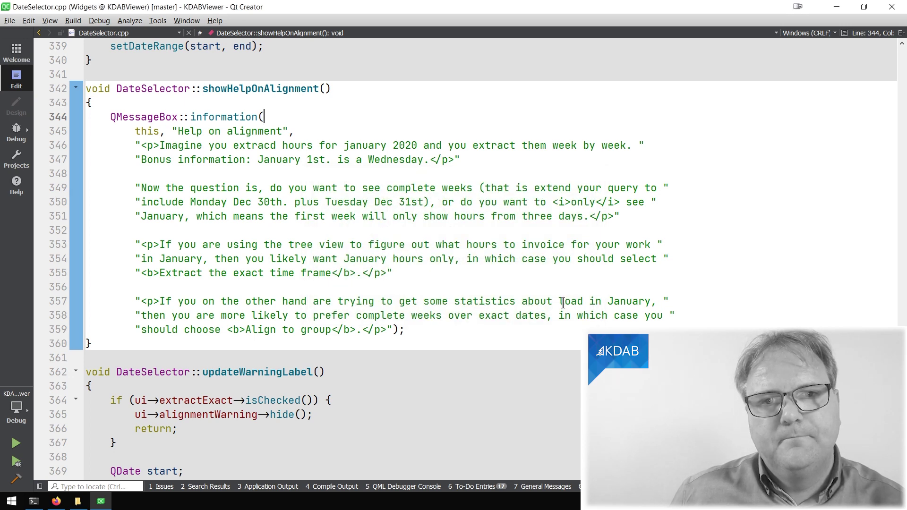
key(alt+Tab)
scroll(422, 287, down, 4)
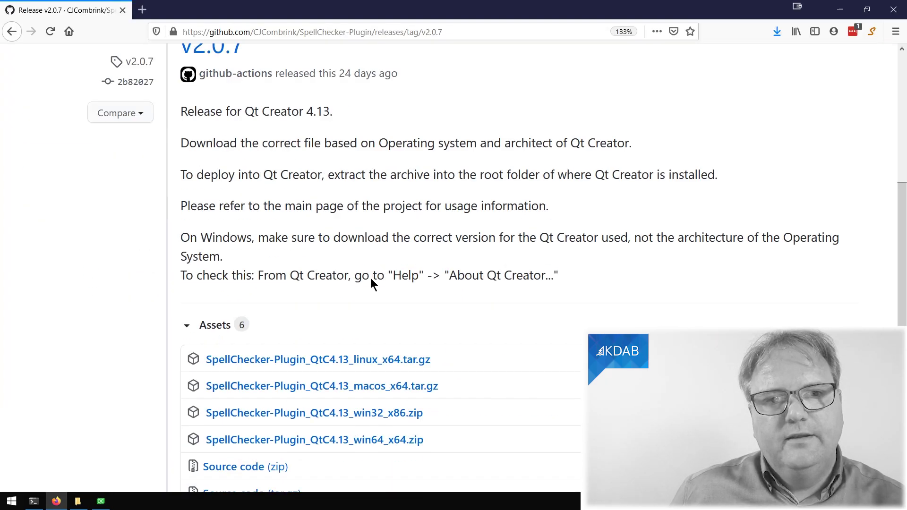
scroll(370, 284, down, 1)
scroll(360, 265, down, 1)
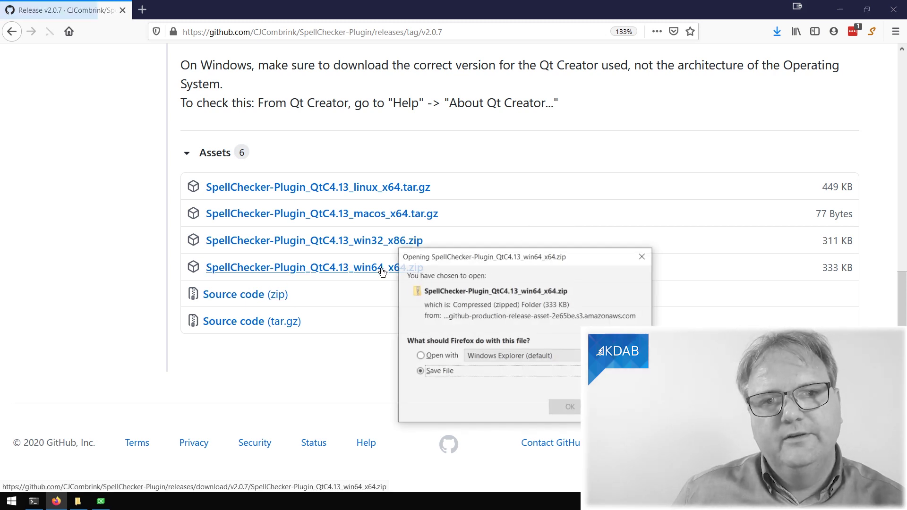
Open the downloaded SpellChecker-Plugin_QtC4.13_win64_x64.zip directly in Windows Explorer.
click(439, 357)
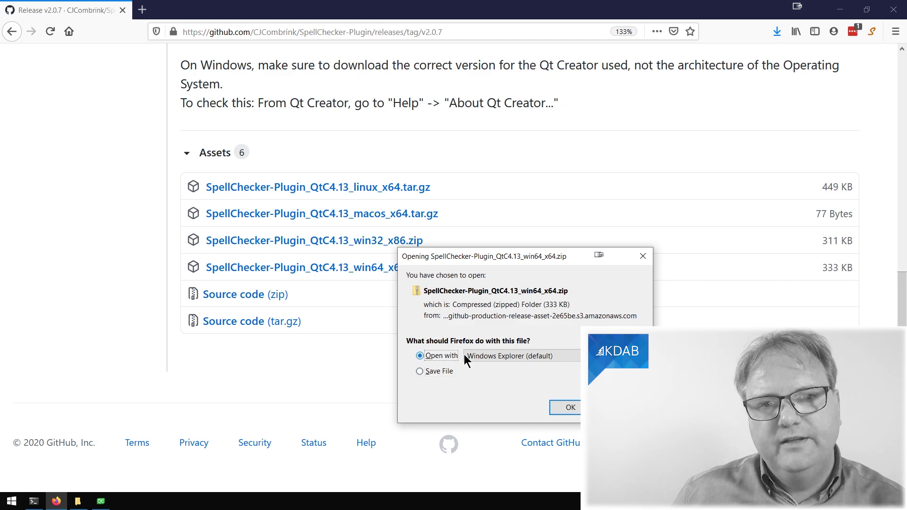
click(575, 408)
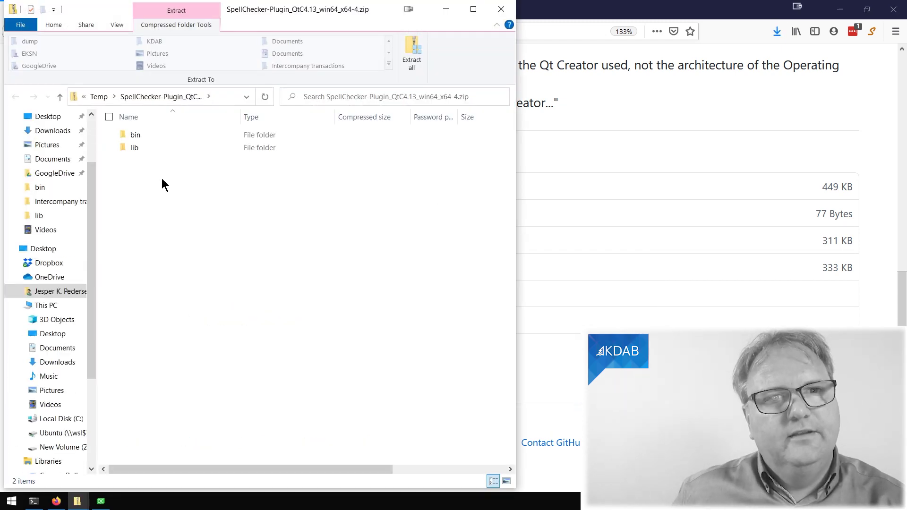
Copy the archive's bin and lib folders into Qt 5.15.1's Tools/QtCreator installation folder.
drag(162, 179, 135, 130)
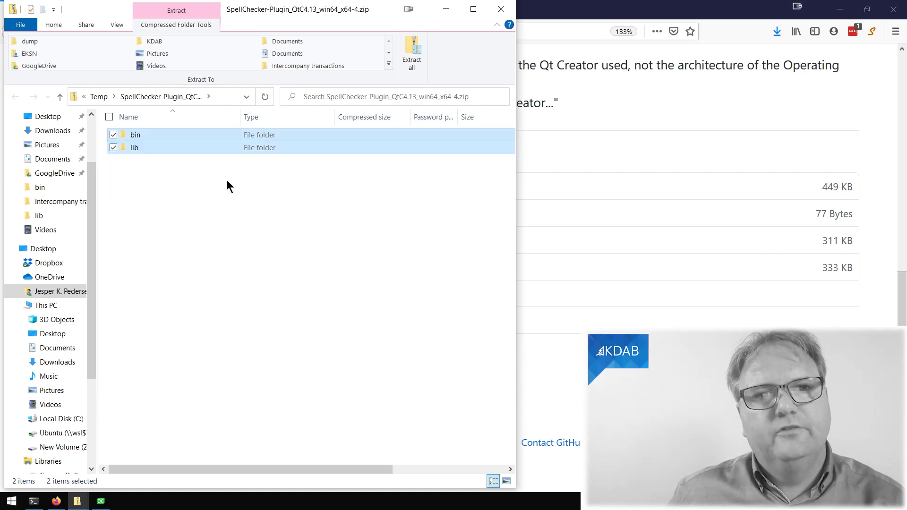
key(alt+Tab)
key(alt+Tab)
key(alt+Tab)
key(alt+Tab)
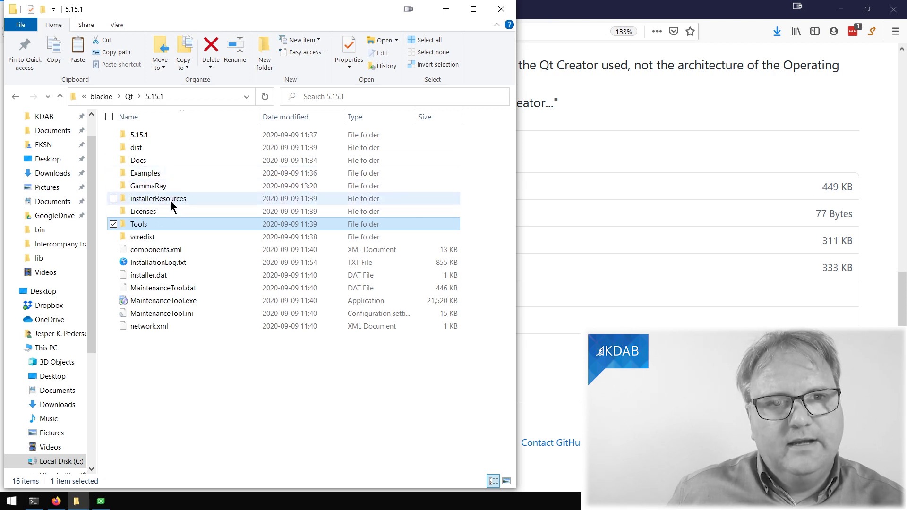
double_click(152, 225)
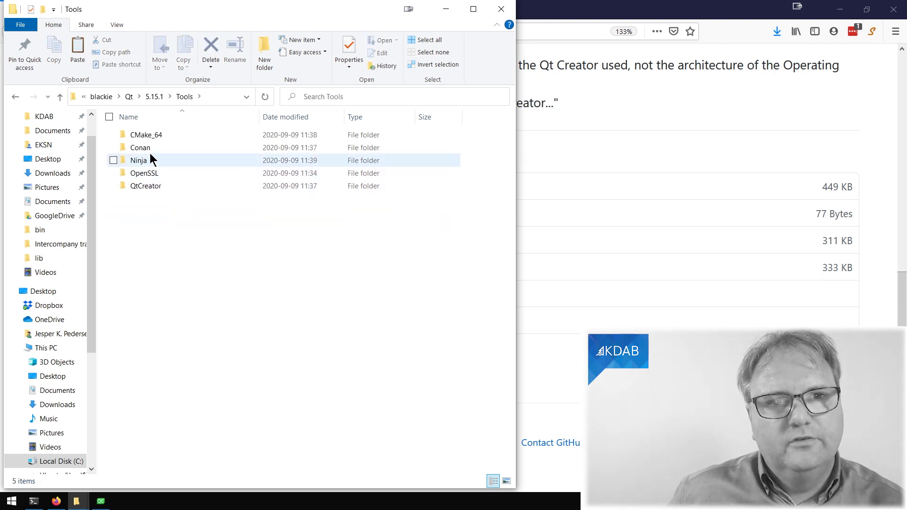
double_click(148, 186)
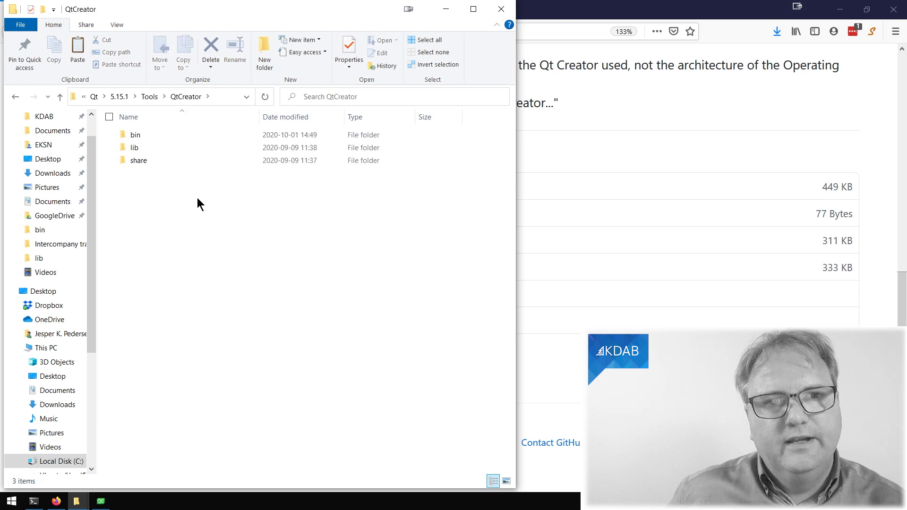
key(ctrl+v)
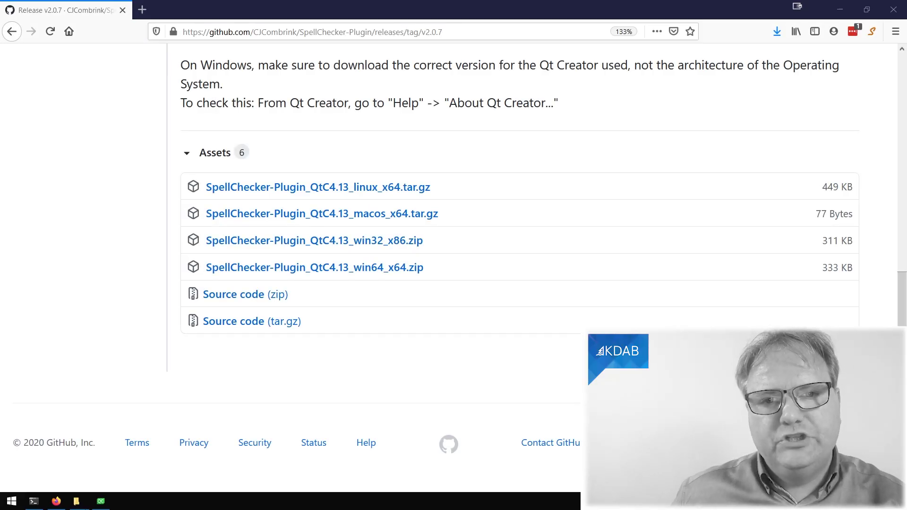
scroll(608, 201, up, 1)
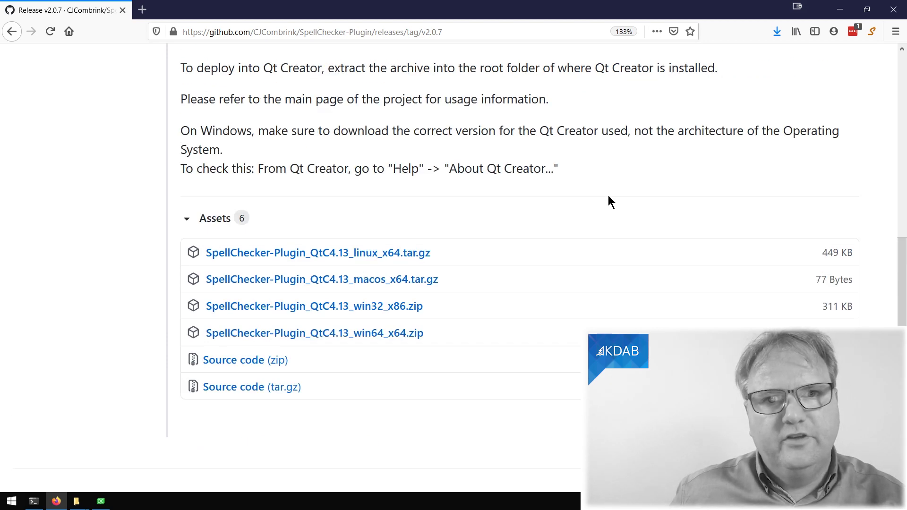
scroll(608, 202, up, 5)
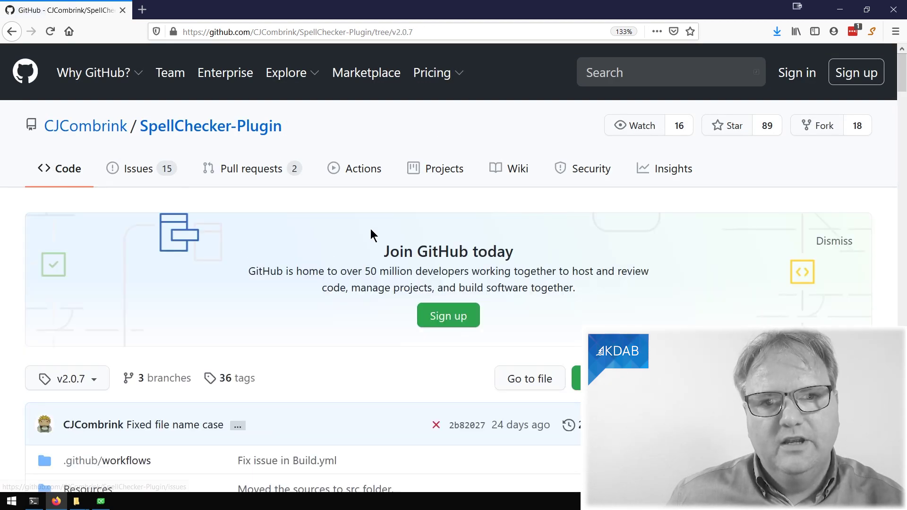
scroll(432, 276, down, 2)
scroll(431, 273, down, 4)
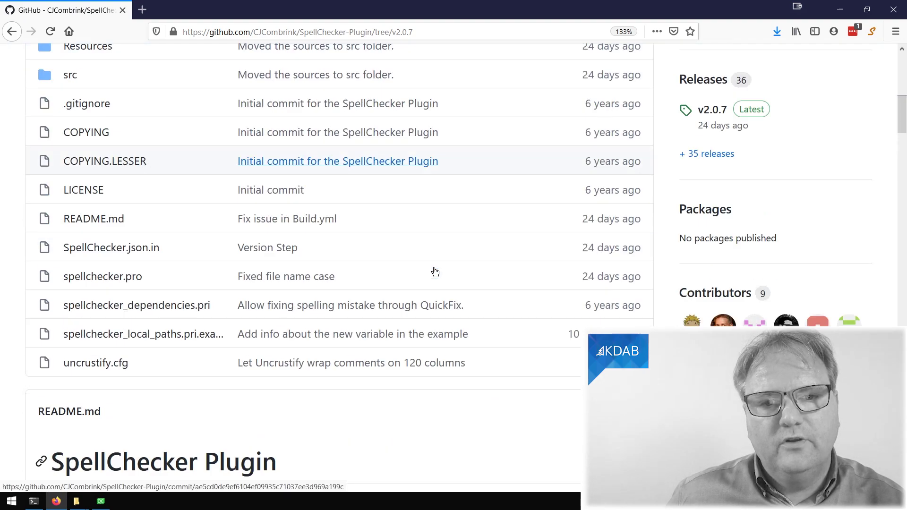
scroll(433, 270, down, 3)
scroll(433, 265, down, 4)
scroll(433, 266, down, 4)
scroll(434, 265, down, 2)
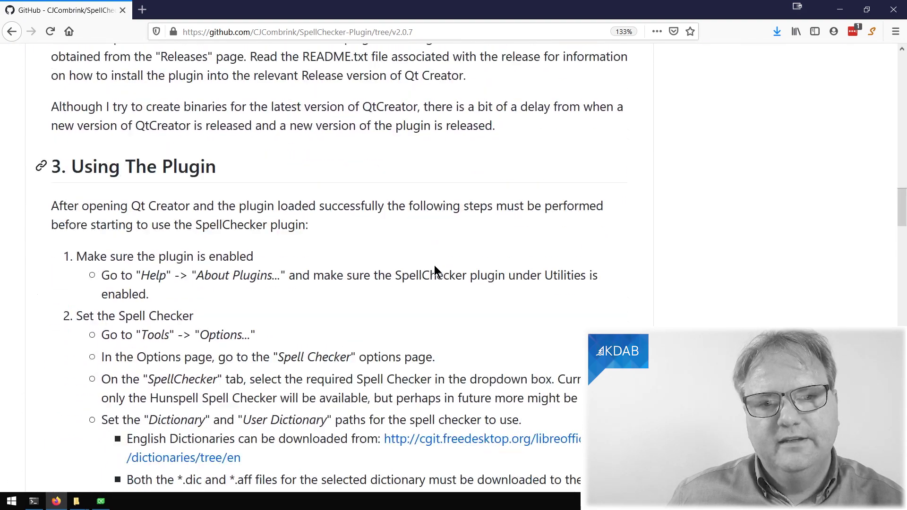
scroll(434, 267, down, 3)
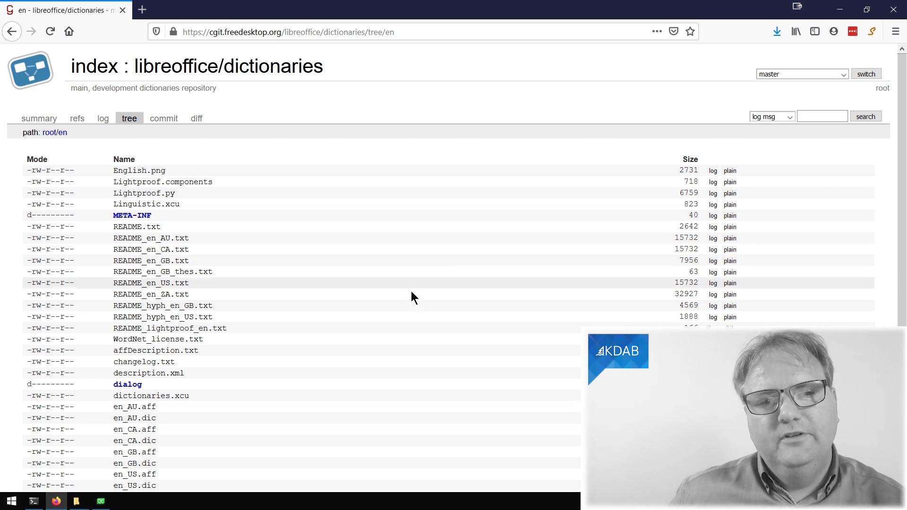
scroll(387, 316, down, 3)
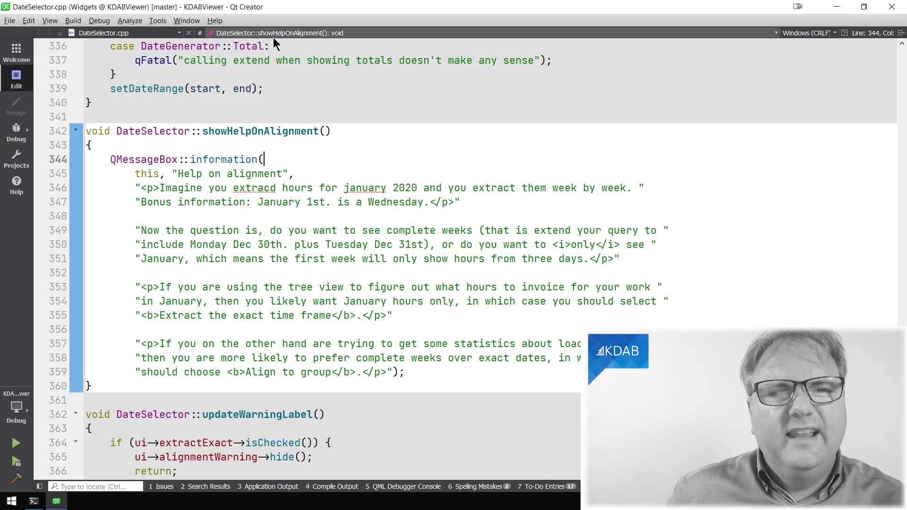
Verify in About Plugins, filtered by 'spel', that SpellChecker 2.0.7 is enabled to load.
click(215, 21)
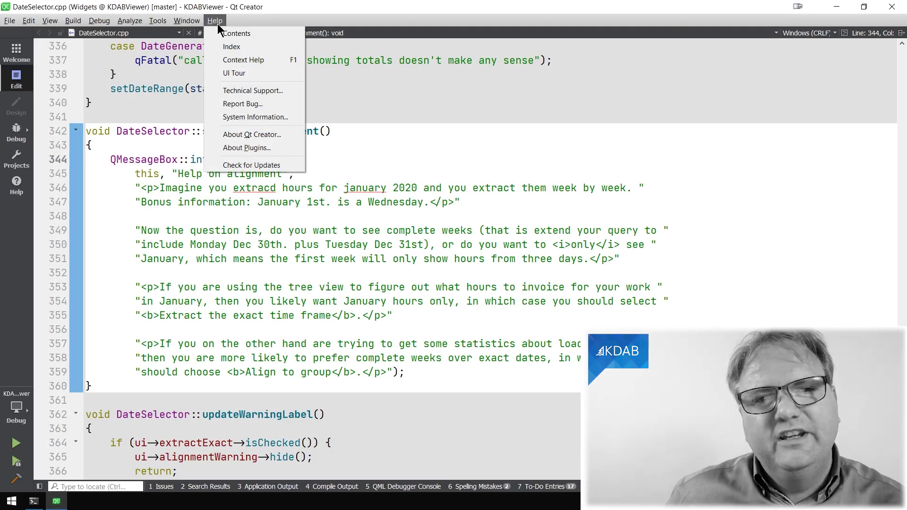
click(271, 148)
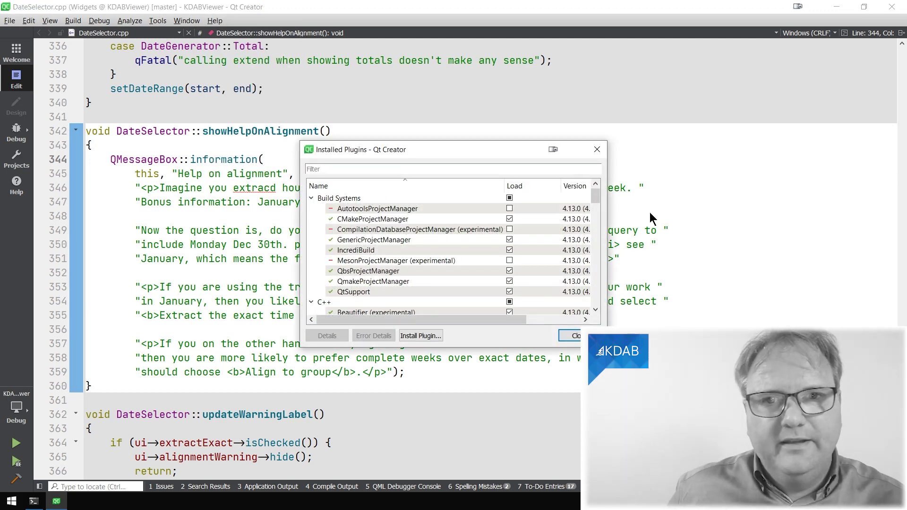
click(572, 170)
text(spel)
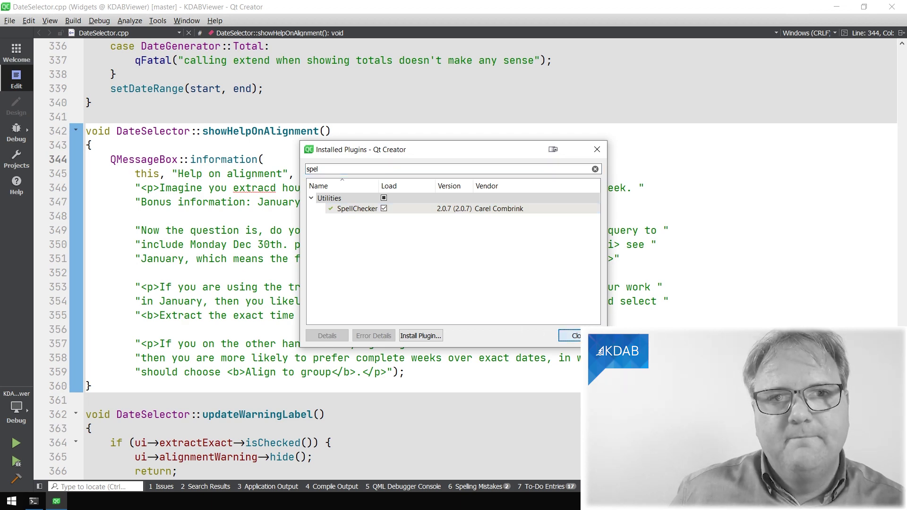
click(571, 336)
Keep Hunspell as the engine with the LibreOffice en_US dictionary paths, then close the settings.
click(158, 21)
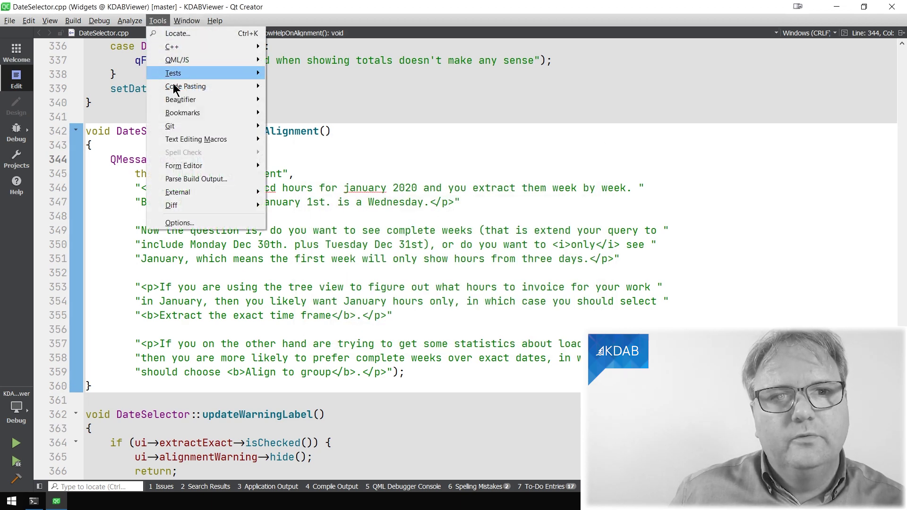
click(201, 222)
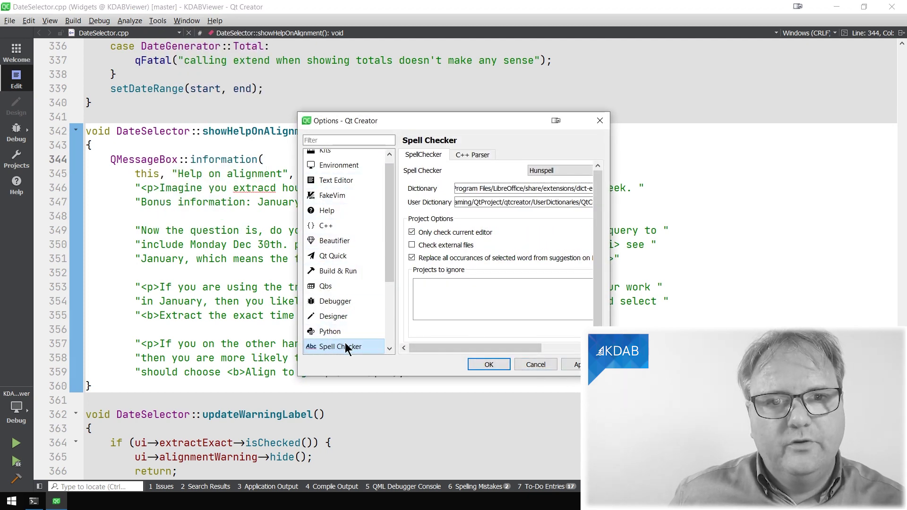
drag(609, 376, 773, 407)
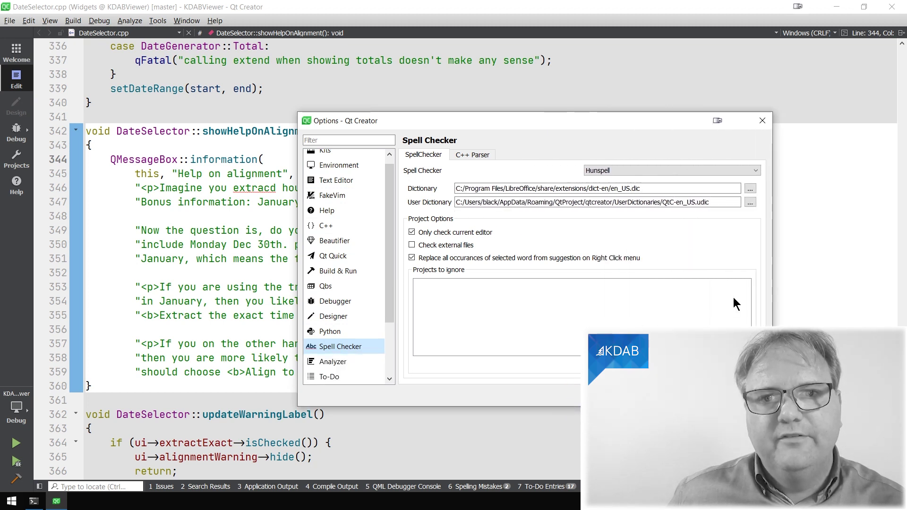
click(614, 170)
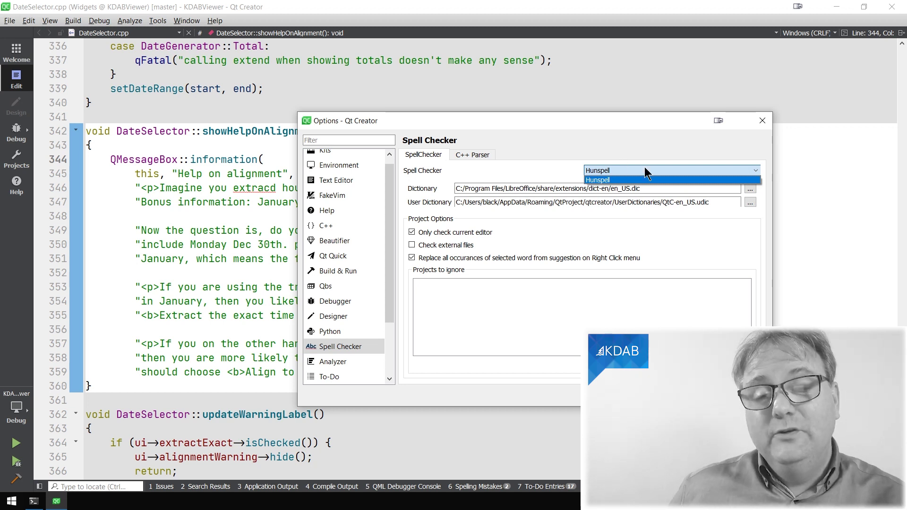
click(618, 173)
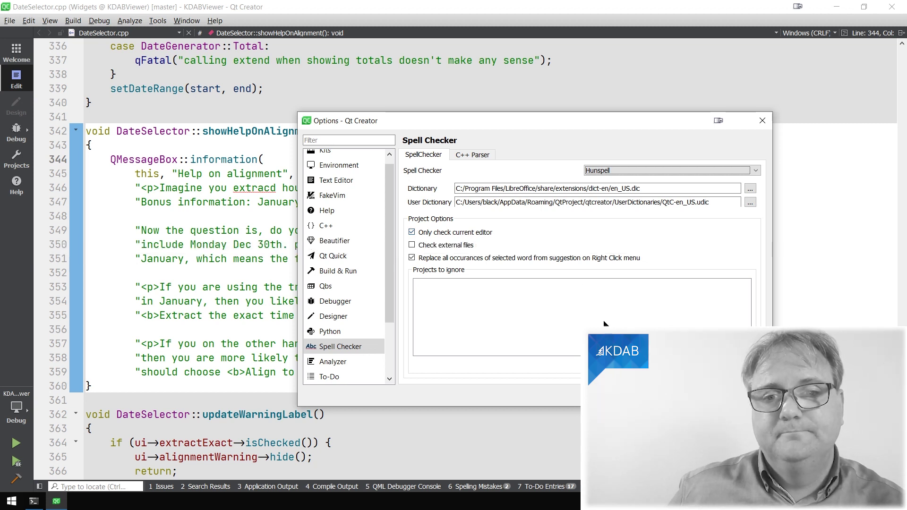
key(Return)
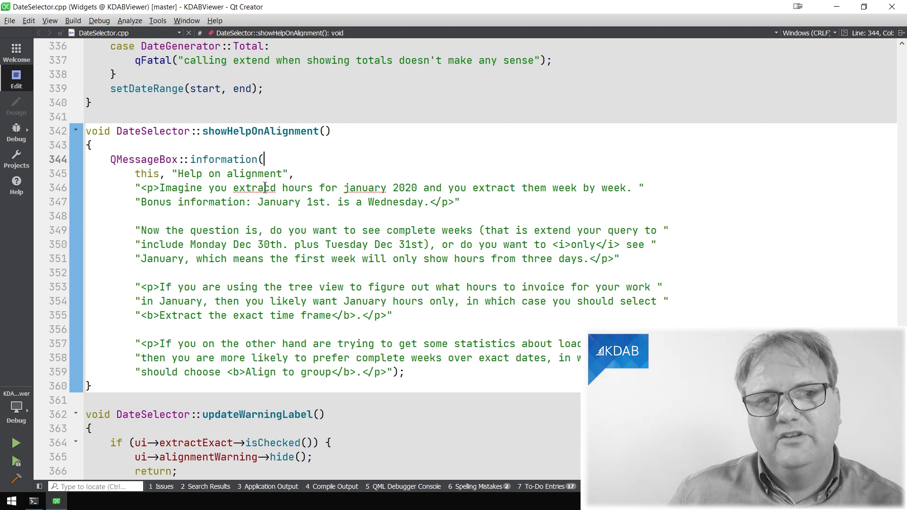
Replace 'extracd' with the suggested spelling 'extract' from the word's Spell Check menu.
right_click(270, 190)
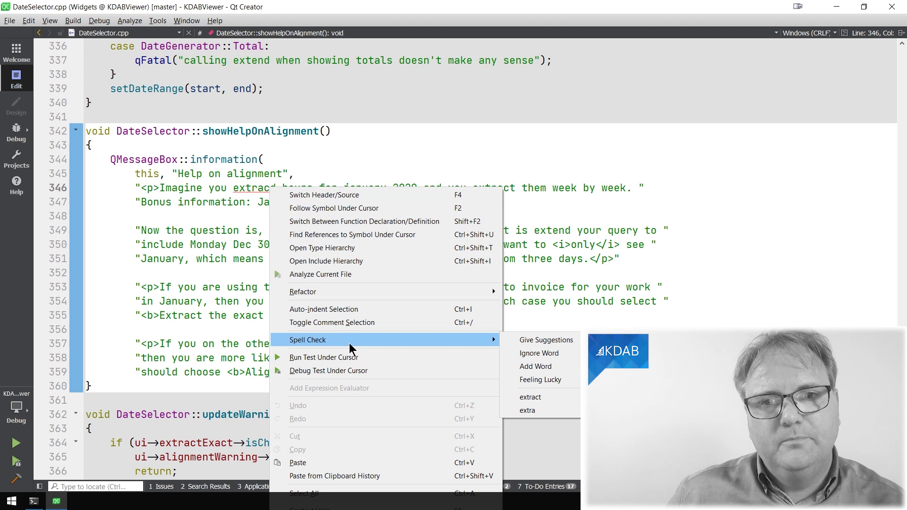
mouse_move(387, 340)
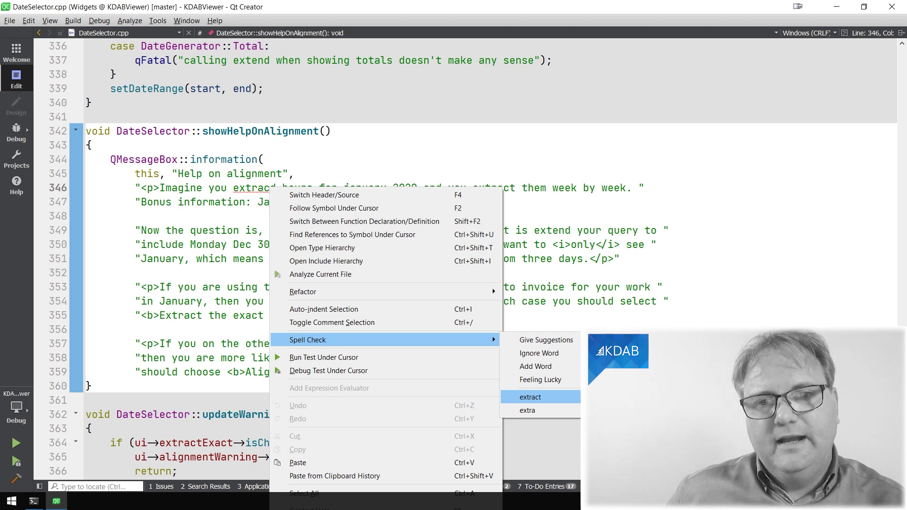
key(Up)
key(Up)
key(Up)
key(Up)
key(Down)
key(Down)
key(Down)
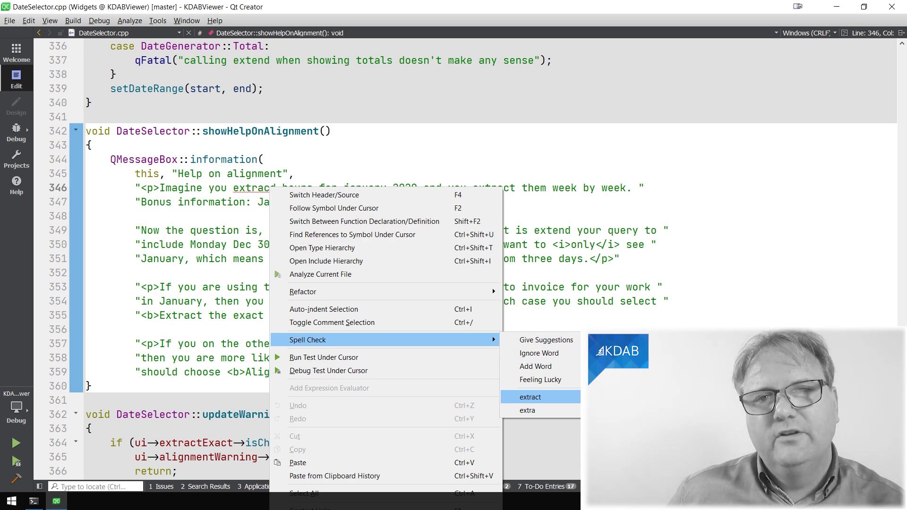
key(Return)
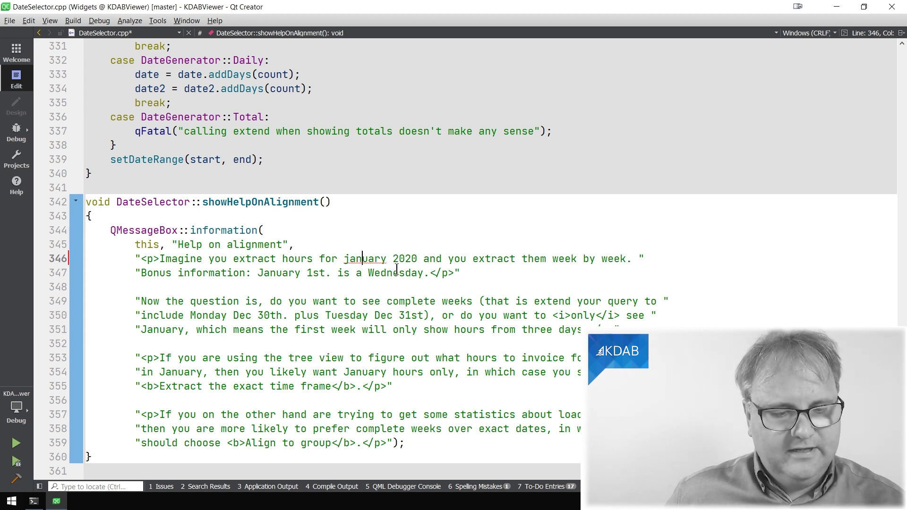
Replace 'january' with 'January' via the Alternative Spelling dialog, then show the mistakes list.
key(ctrl+alt+s)
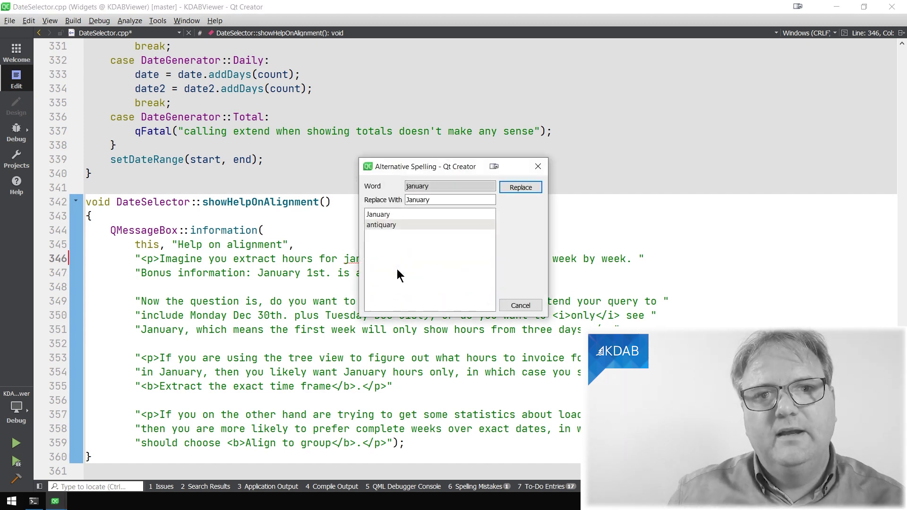
click(380, 216)
click(536, 187)
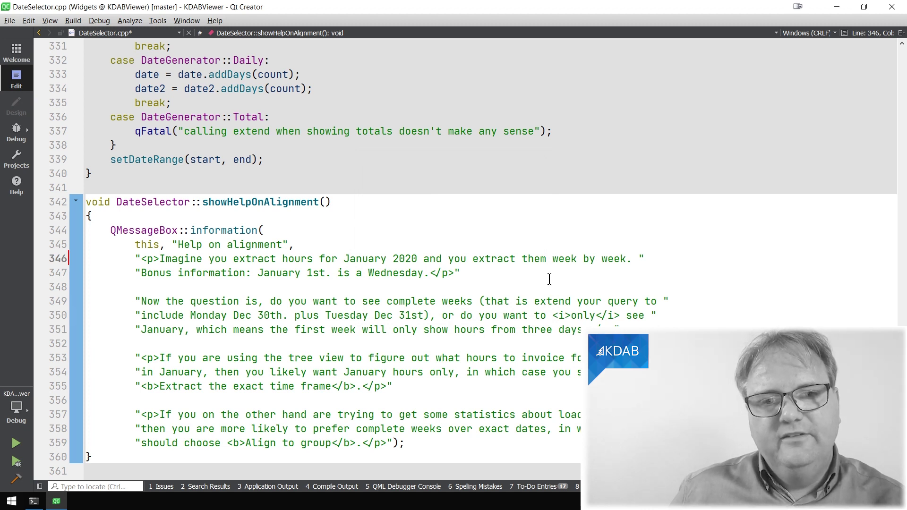
click(486, 490)
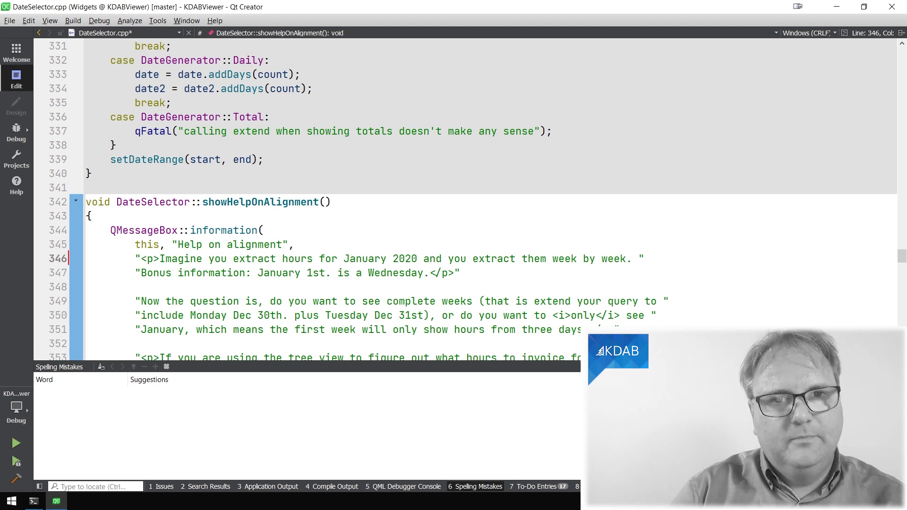
Misspell 'extract' as 'extraced' so it reappears in the spelling mistakes list with suggestions.
key(BackSpace)
text(d)
text(d)
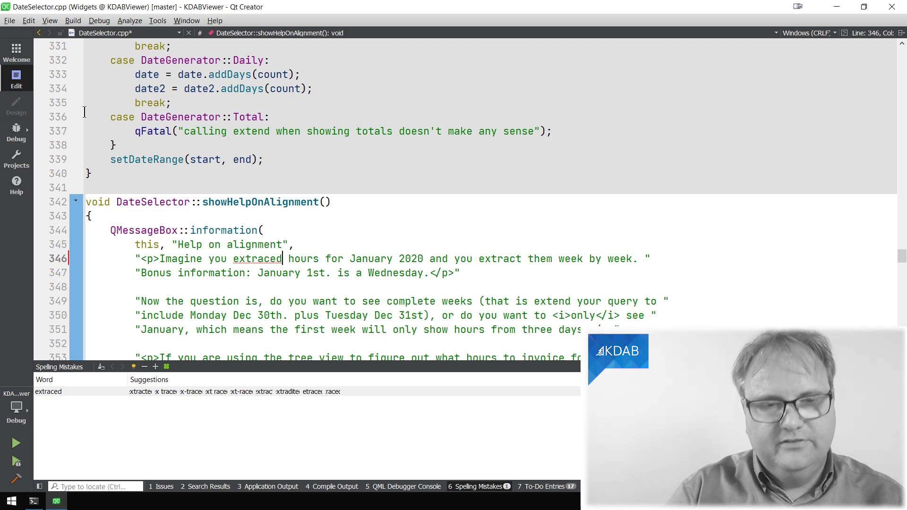
key(alt+0)
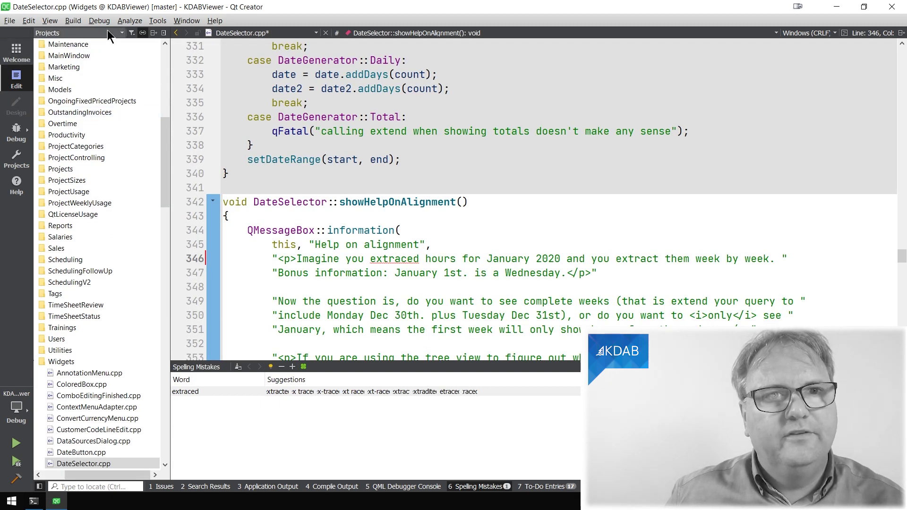
Switch the sidebar to the Spelling Mistakes view and jump to DateSelector.cpp's one misspelling.
click(123, 30)
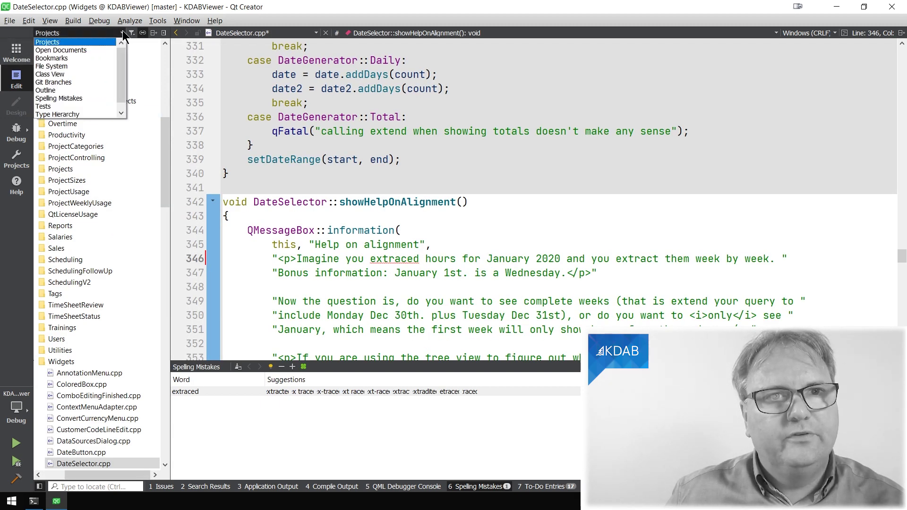
click(79, 97)
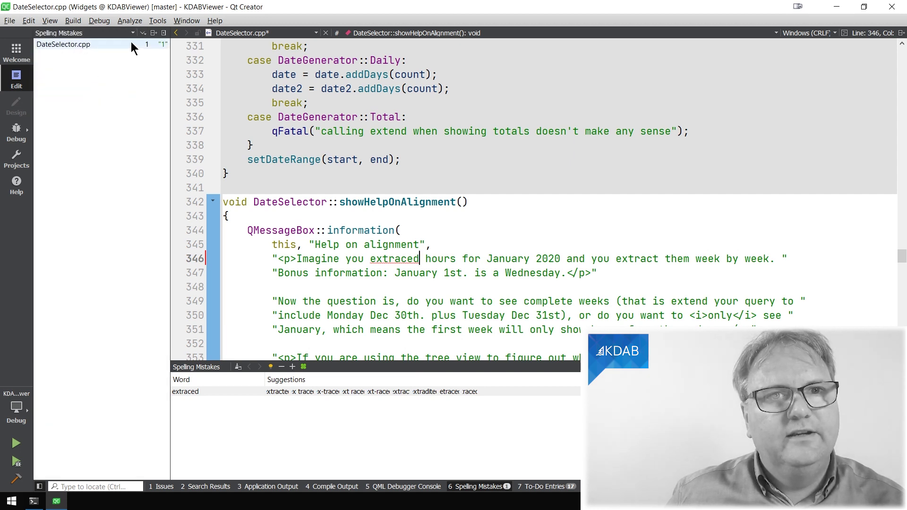
click(149, 45)
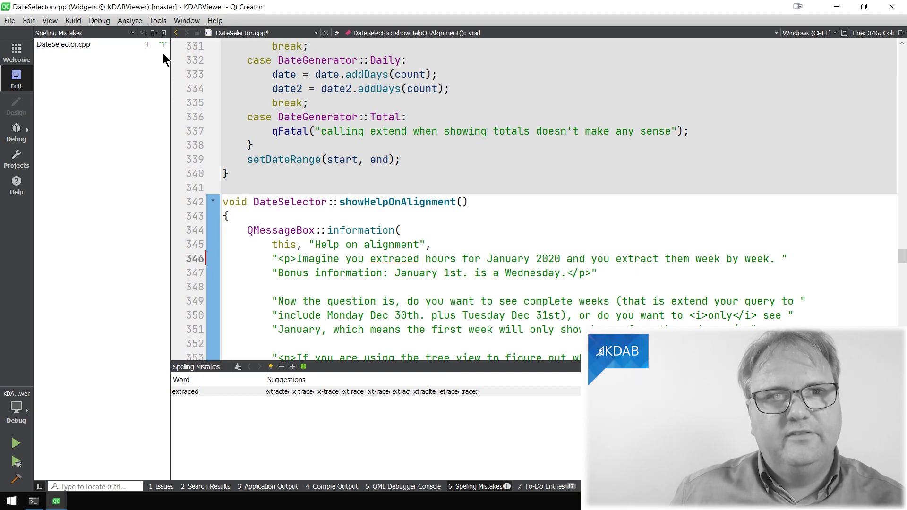
scroll(348, 279, down, 3)
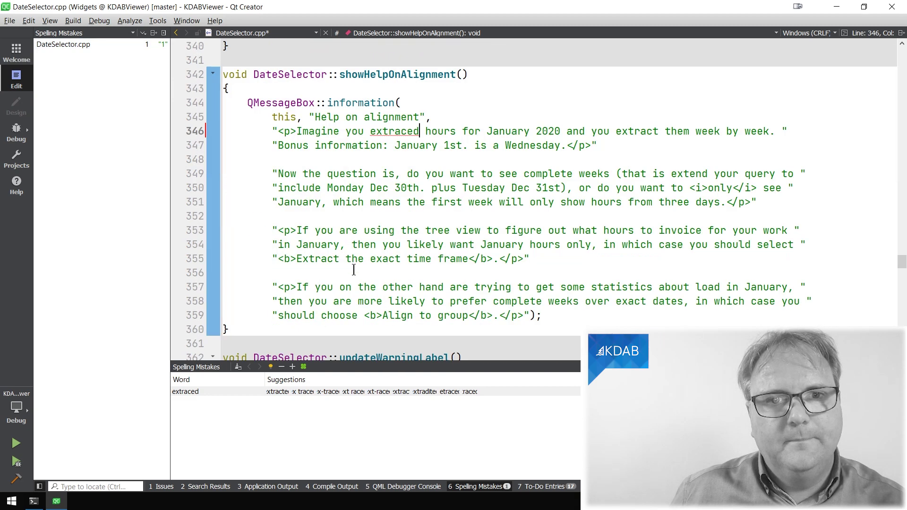
scroll(370, 181, down, 4)
scroll(369, 203, up, 1)
Add the misspelled comment '// I spelll nadly' on empty line 361 below the help text.
click(370, 212)
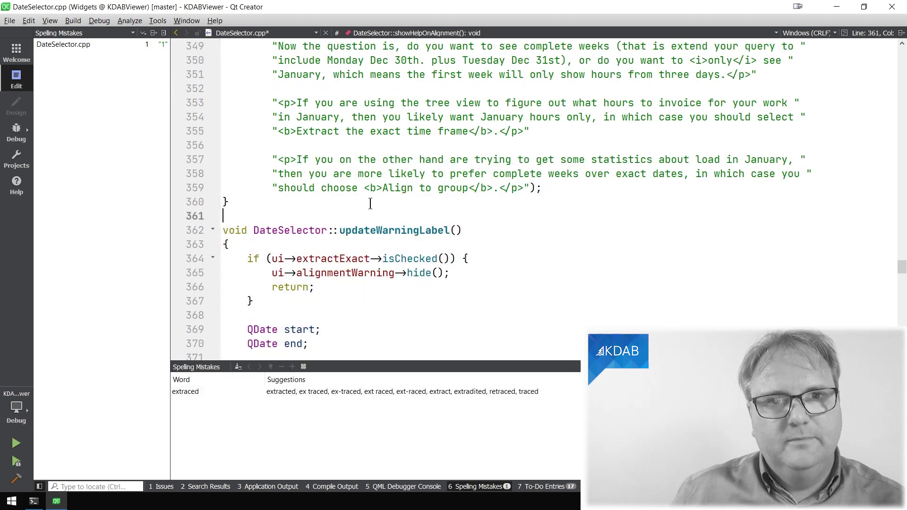
text(// I)
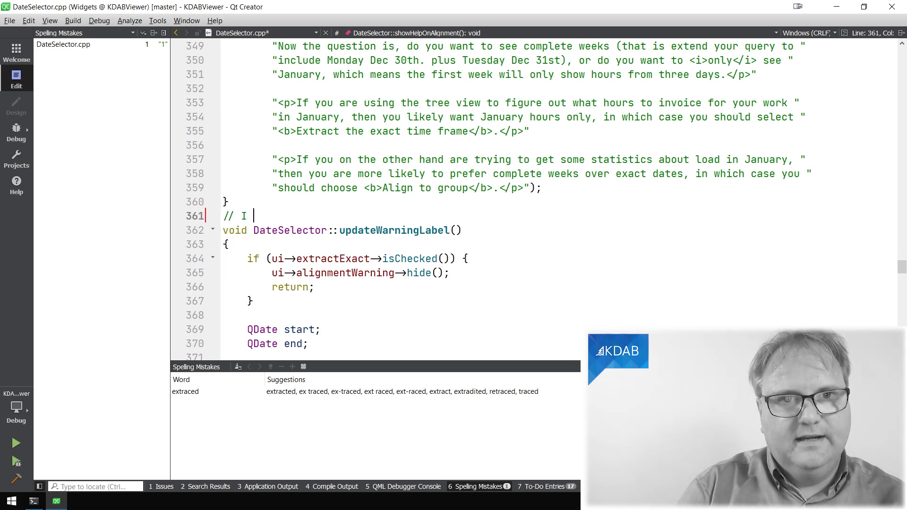
text(spelll)
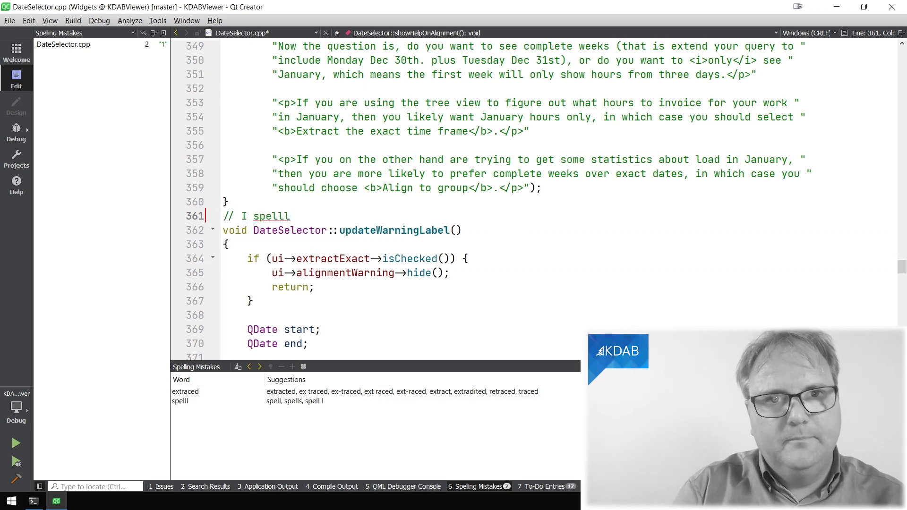
text( nadl)
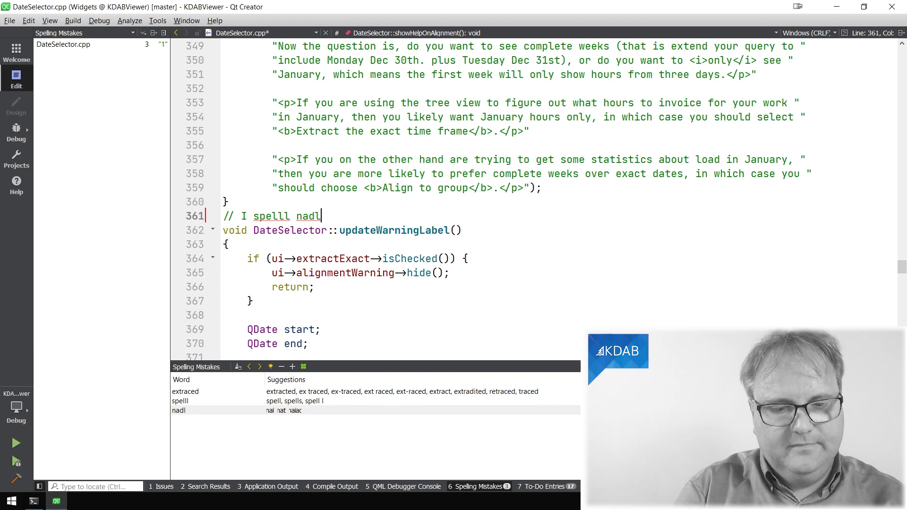